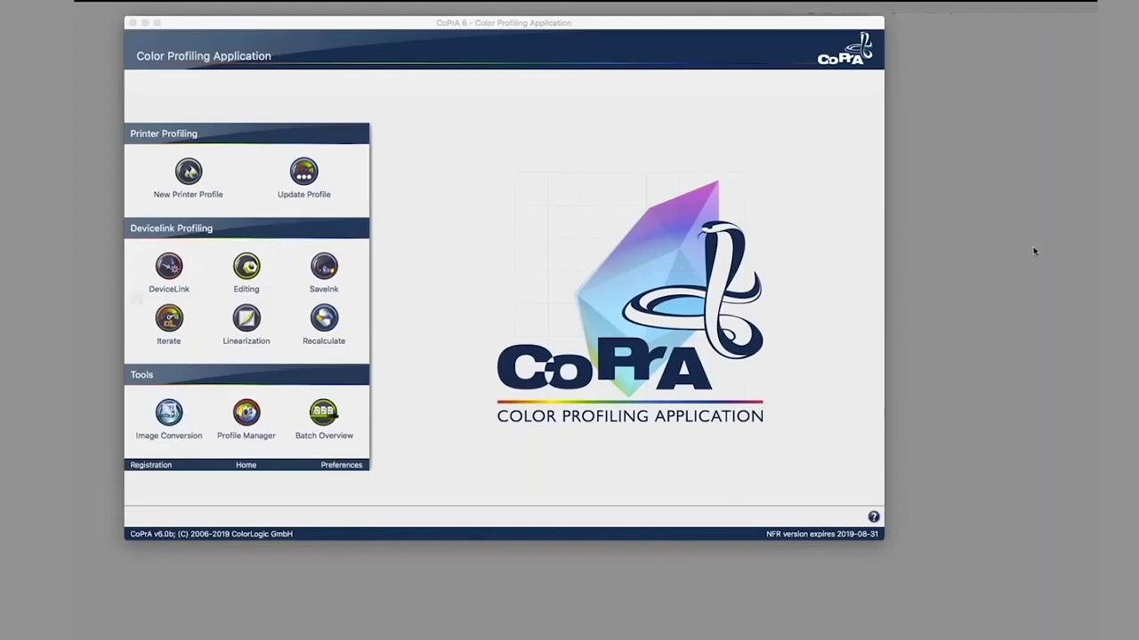
# Step: Open the DeviceLink Iterate module for the ISOuncoatedyellowish E4880 ProofingPaper DeviceLink profile
pyautogui.click(169, 319)
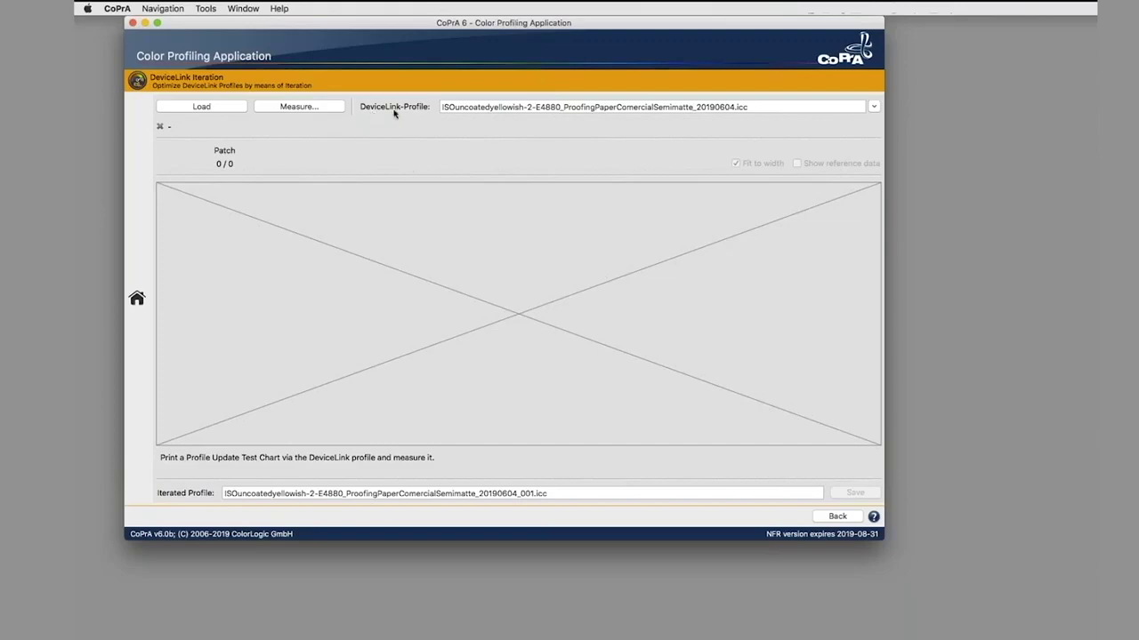
# Step: Select the DeviceLink profile's file name and switch to ColorAnt holding MediaWedge-V3-Reference.txt
pyautogui.moveTo(752, 107); pyautogui.dragTo(330, 113)
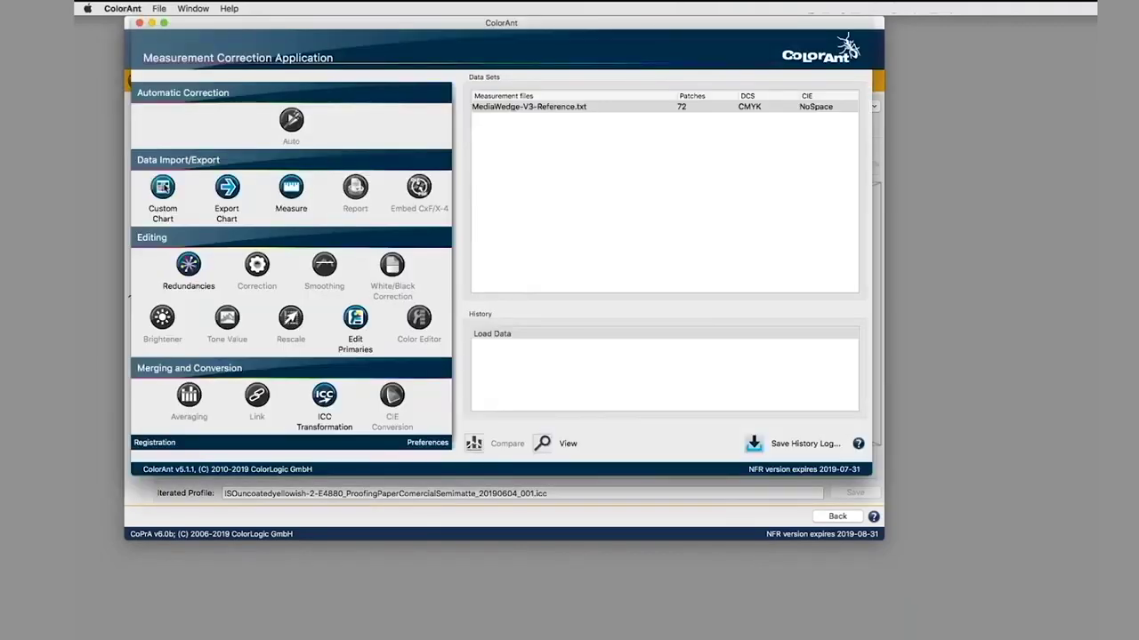
pyautogui.click(163, 187)
pyautogui.click(467, 116)
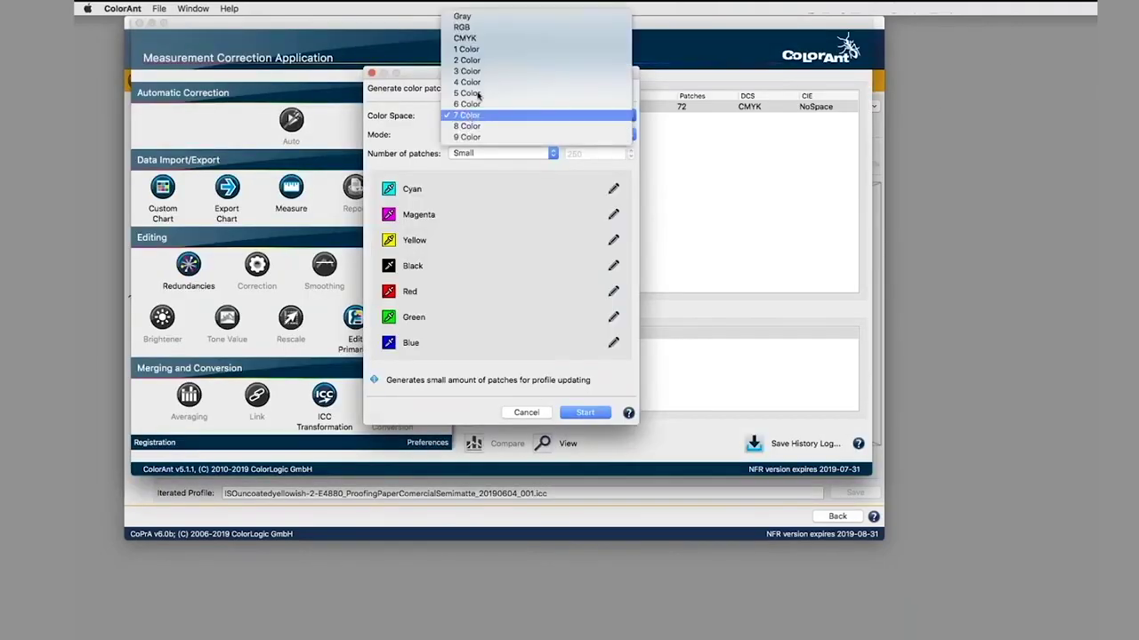
pyautogui.click(473, 41)
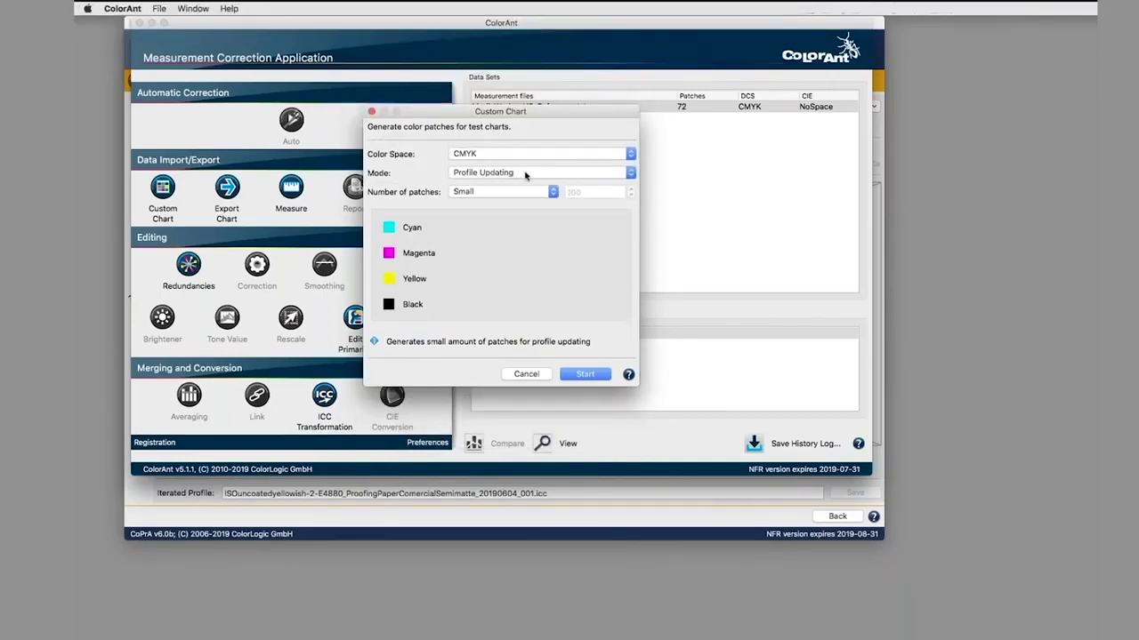
pyautogui.click(525, 174)
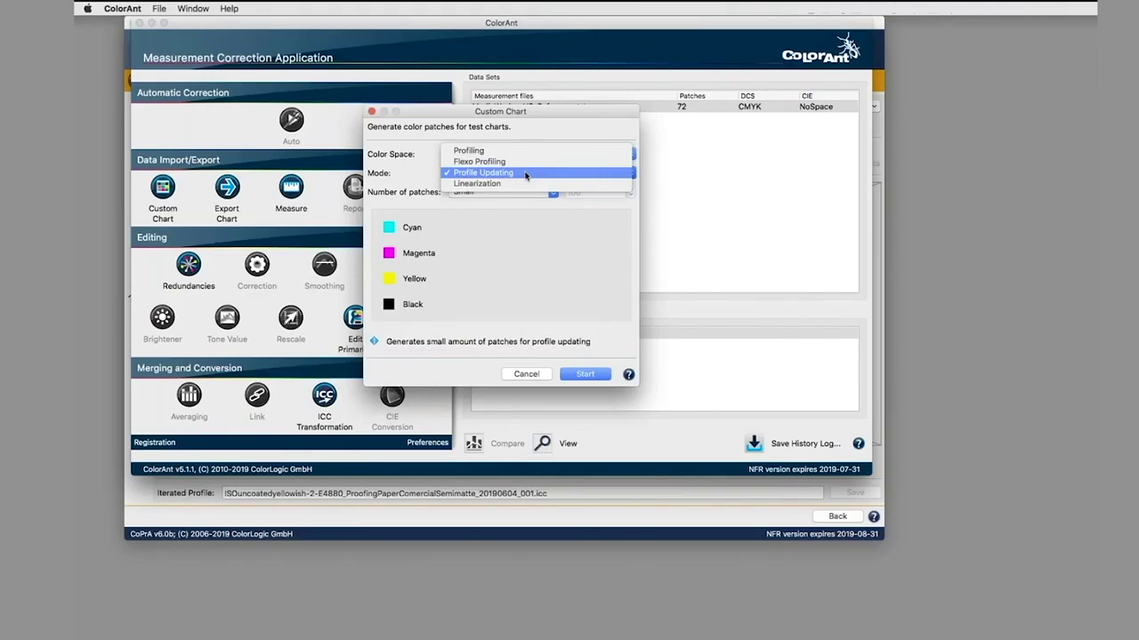
pyautogui.click(525, 174)
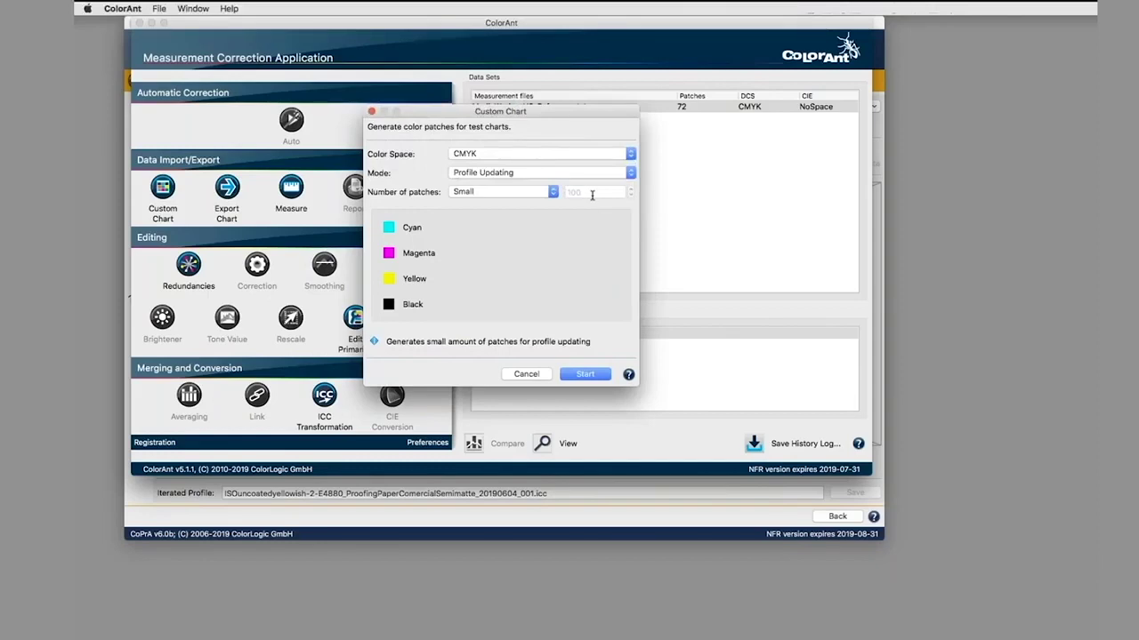
pyautogui.click(527, 375)
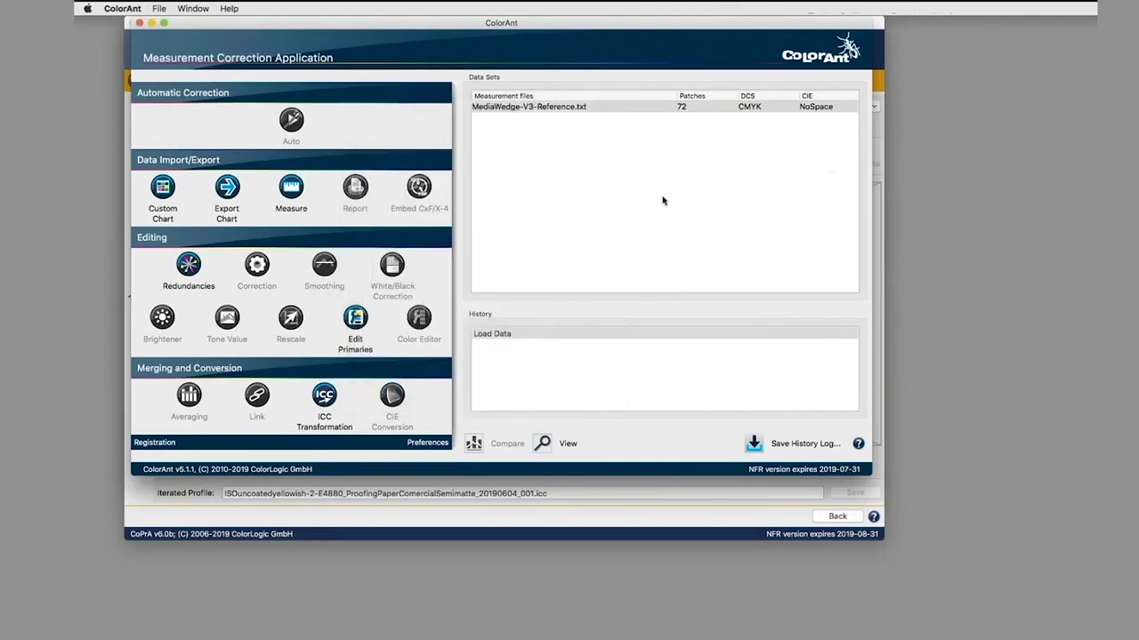
# Step: Select the MediaWedge-V3-Reference.txt data set, return to CoPrA, and show its module menu
pyautogui.click(546, 108)
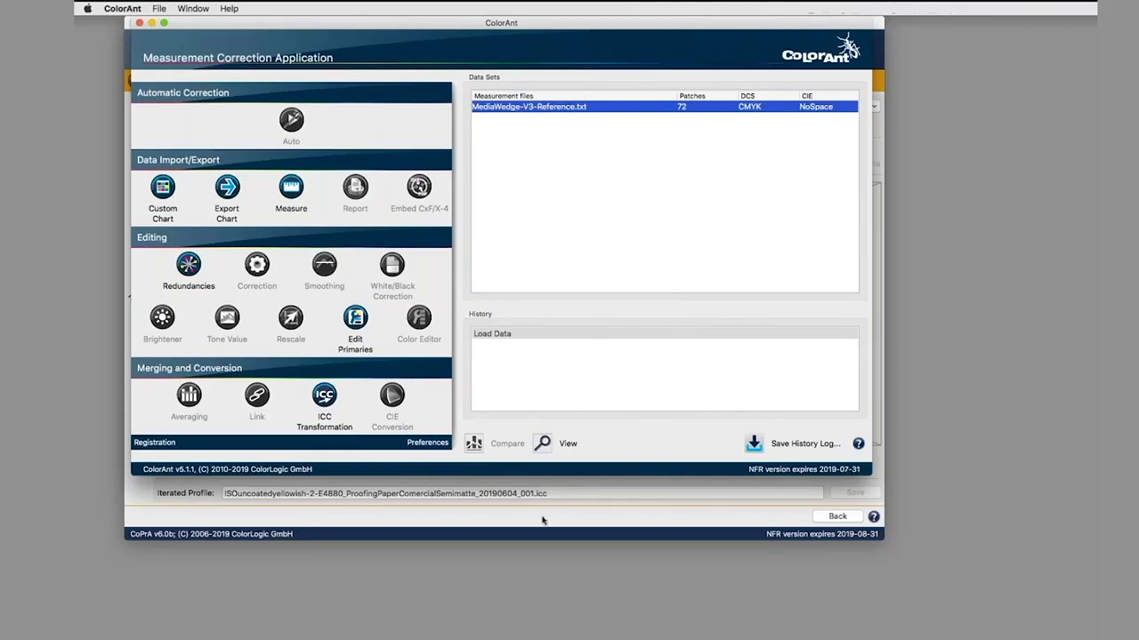
pyautogui.click(612, 508)
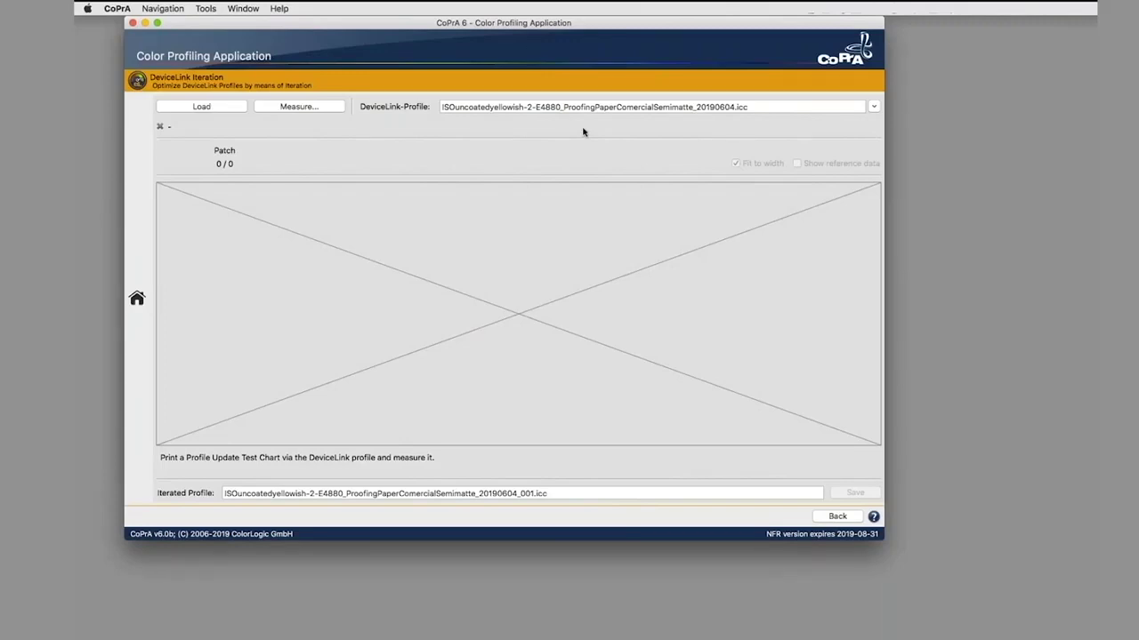
pyautogui.click(749, 106)
pyautogui.click(136, 297)
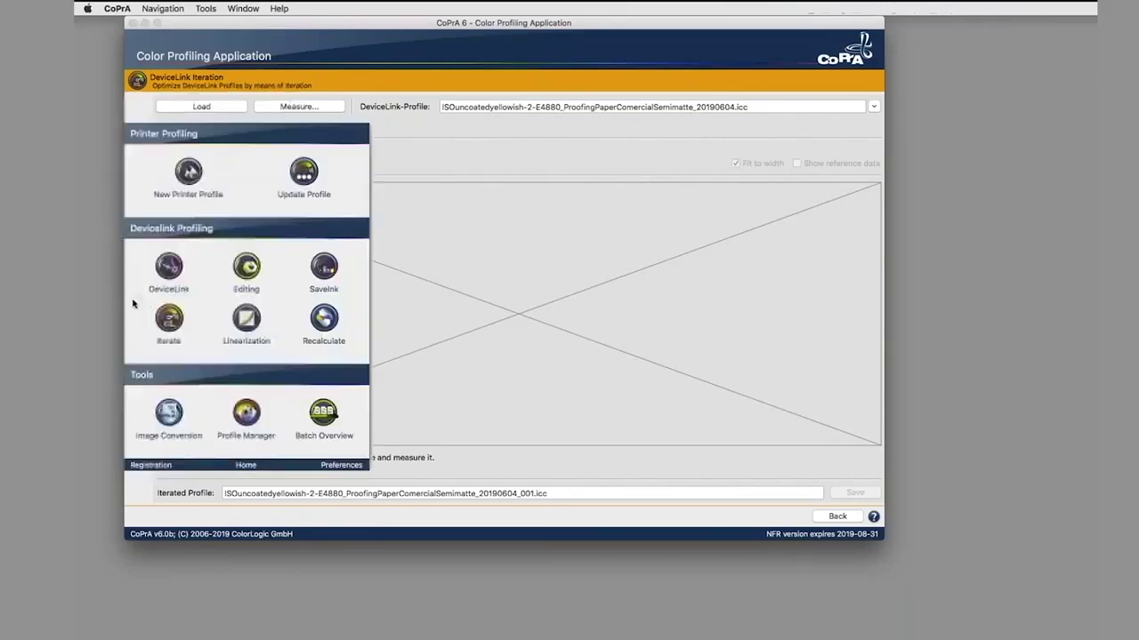
pyautogui.click(169, 417)
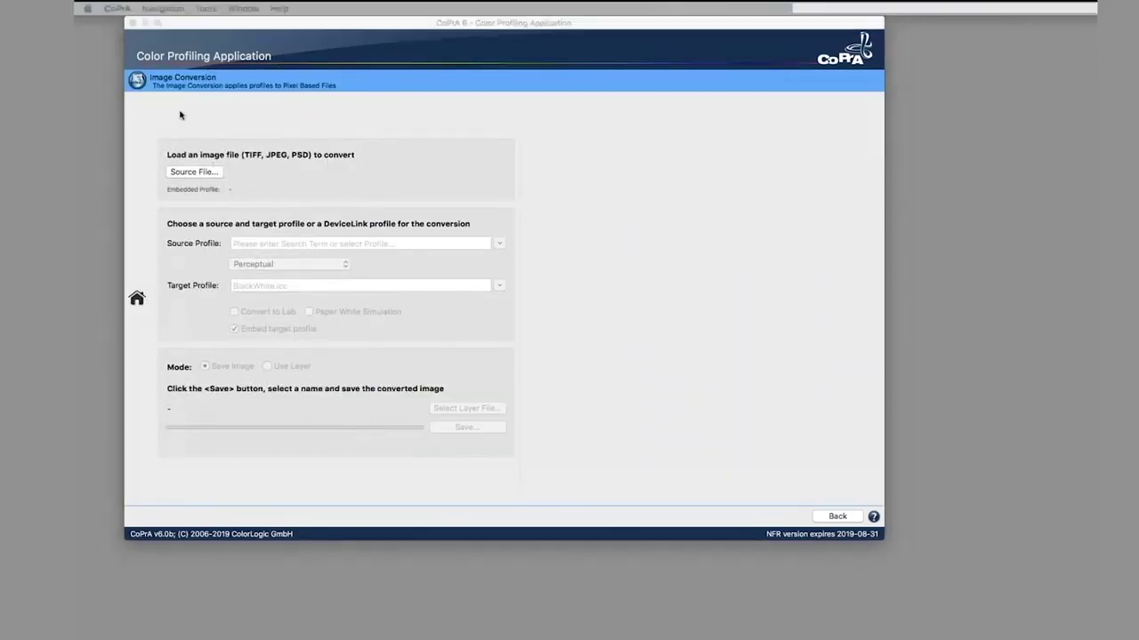
pyautogui.moveTo(178, 112)
pyautogui.mouseDown()
pyautogui.moveTo(204, 185)
pyautogui.moveTo(207, 174)
pyautogui.mouseUp()
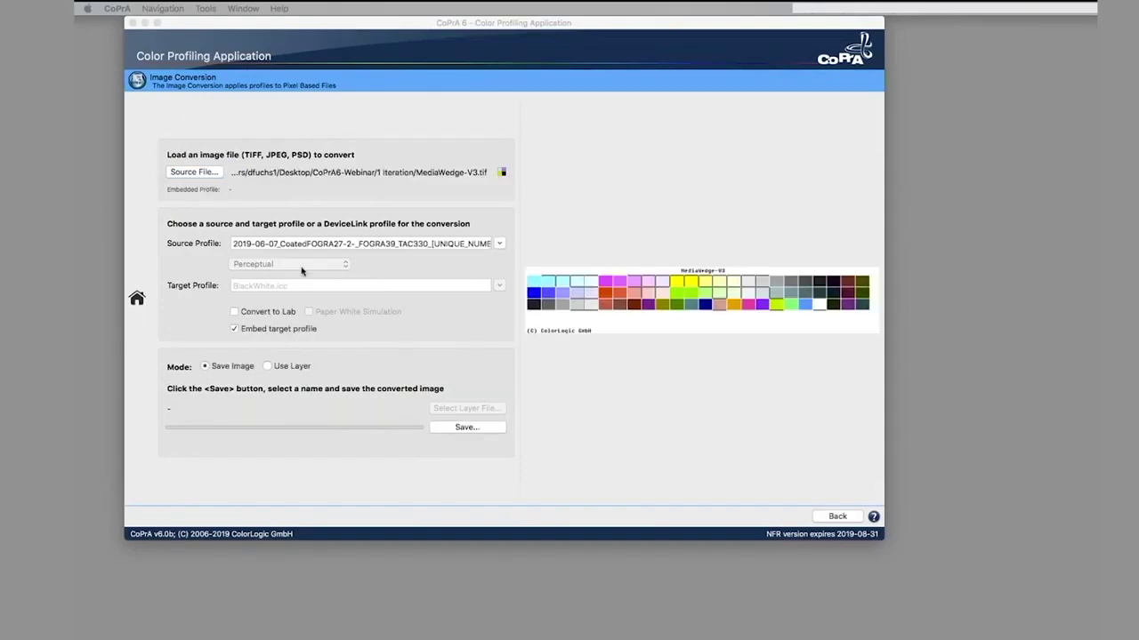
pyautogui.click(233, 243)
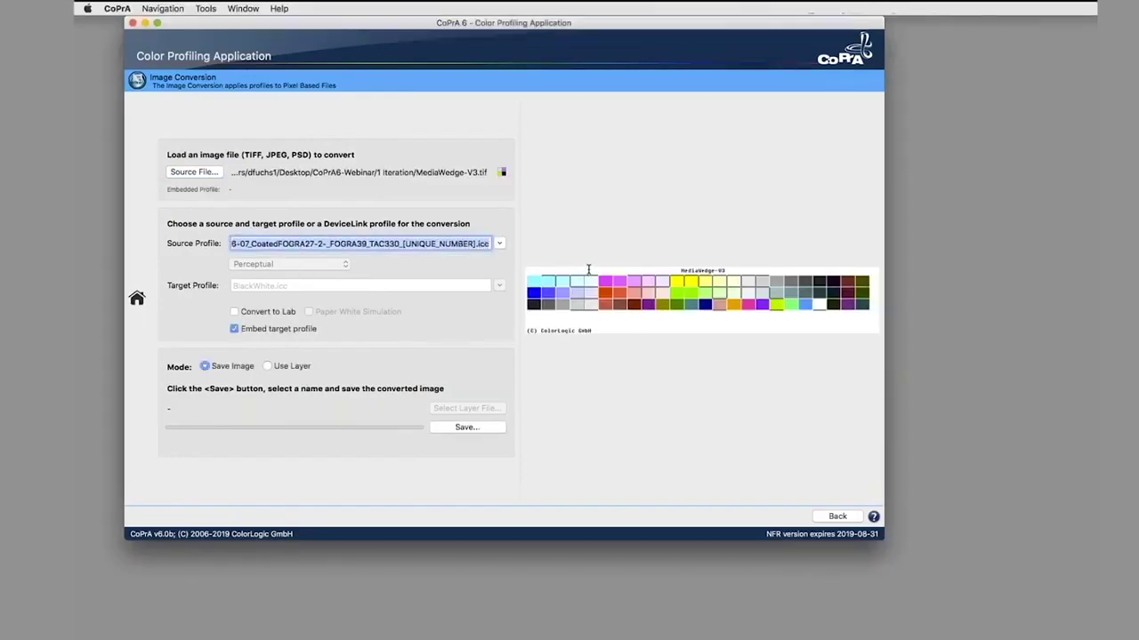
pyautogui.write('uncoated')
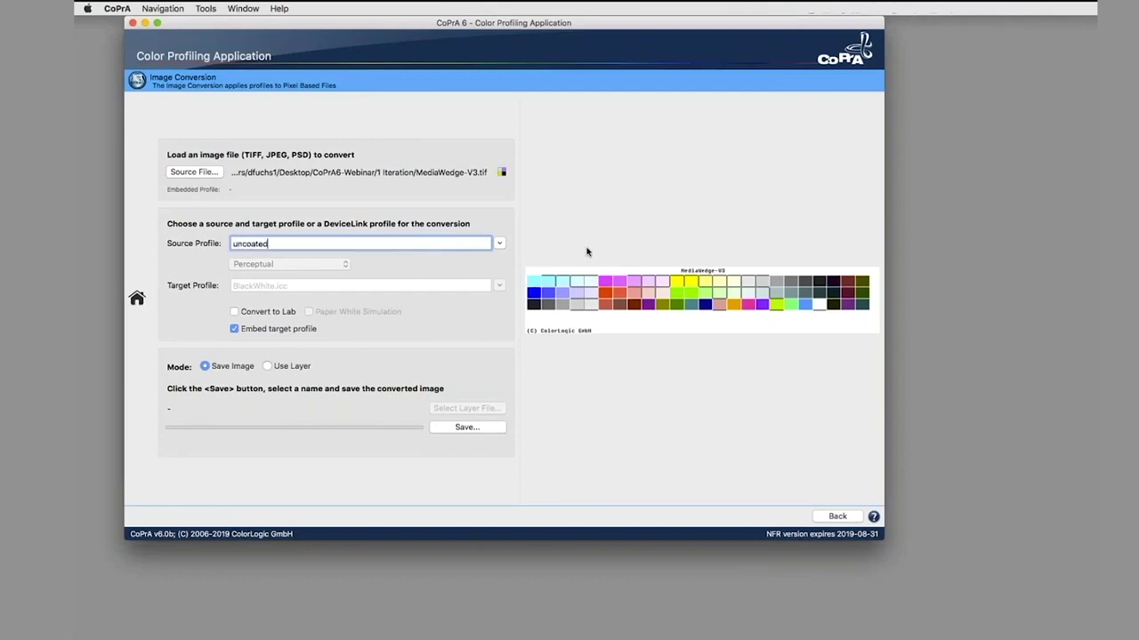
pyautogui.write('yellow')
pyautogui.press('Return')
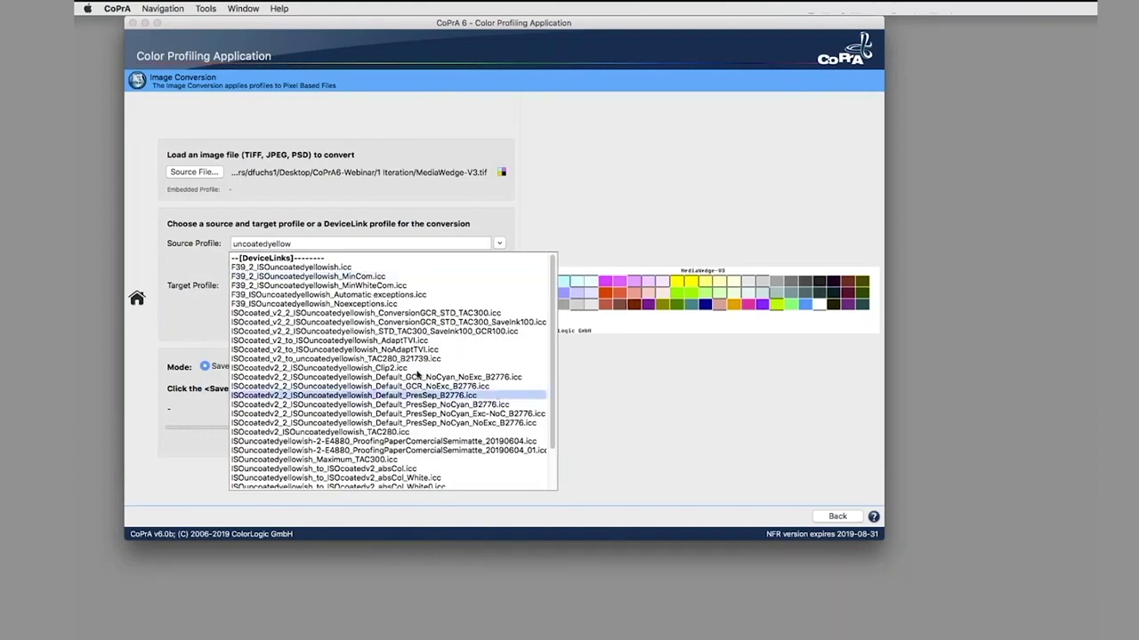
pyautogui.scroll(-1, 432, 391)
pyautogui.scroll(-3, 431, 391)
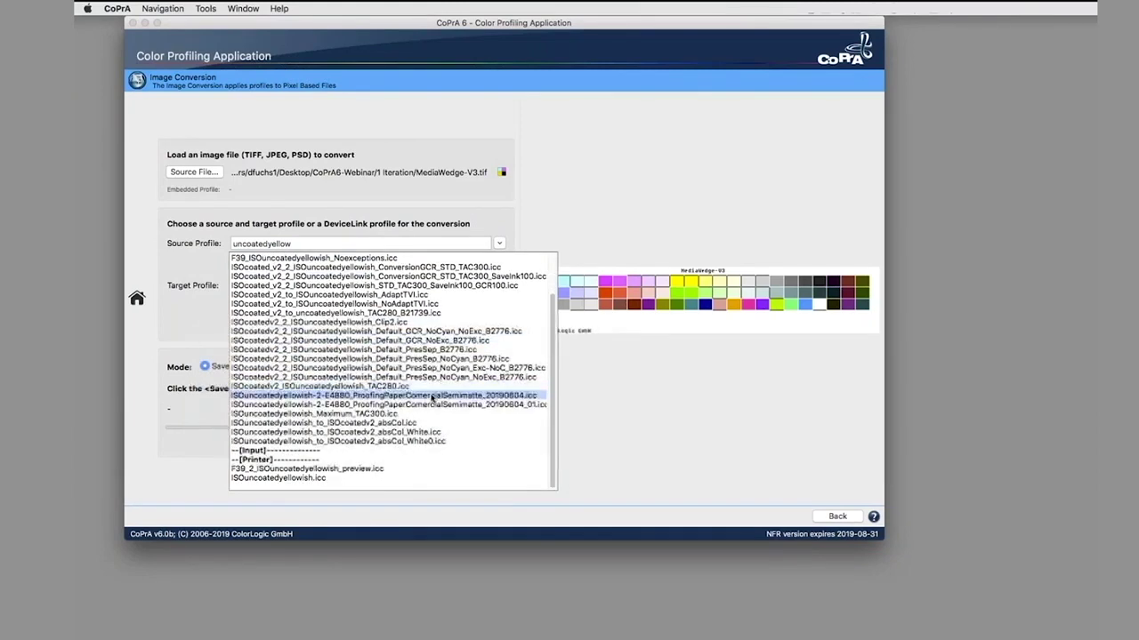
pyautogui.click(432, 397)
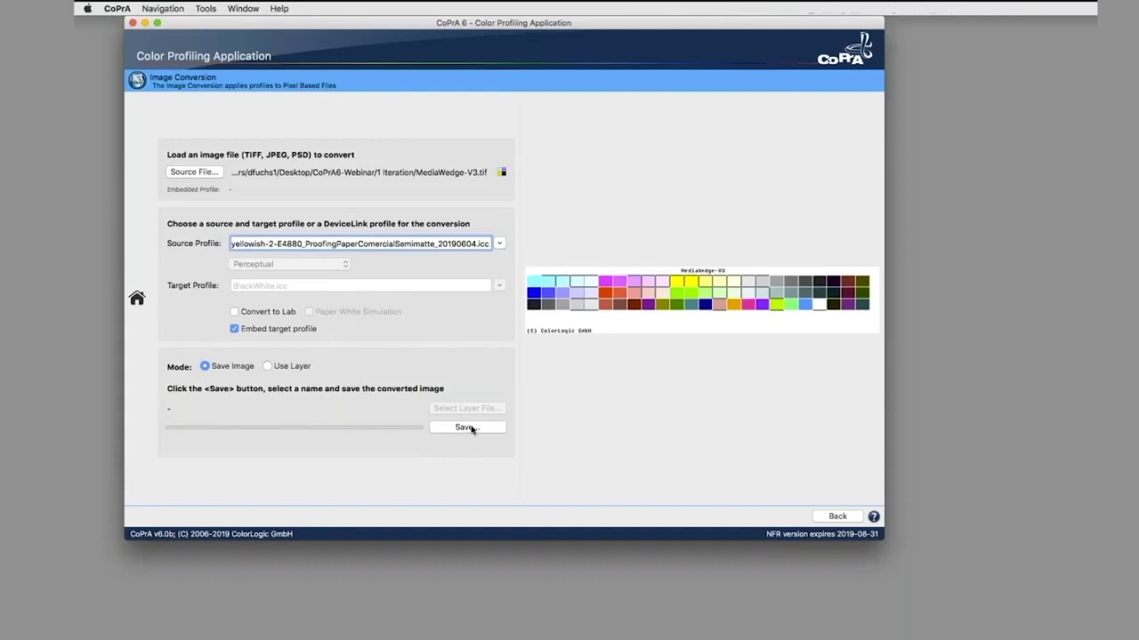
pyautogui.click(136, 298)
# Step: Back in Iterate, load MediaWedge-V3-Measured Original-DL.txt as the 72-patch measurement
pyautogui.click(169, 319)
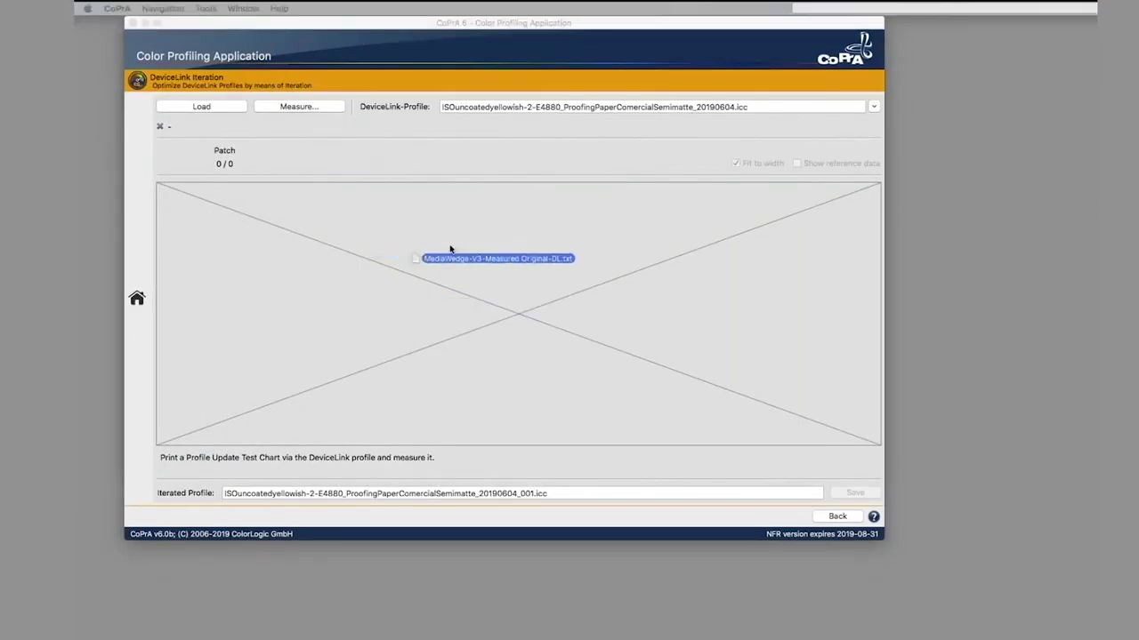
pyautogui.moveTo(521, 184); pyautogui.dragTo(455, 270)
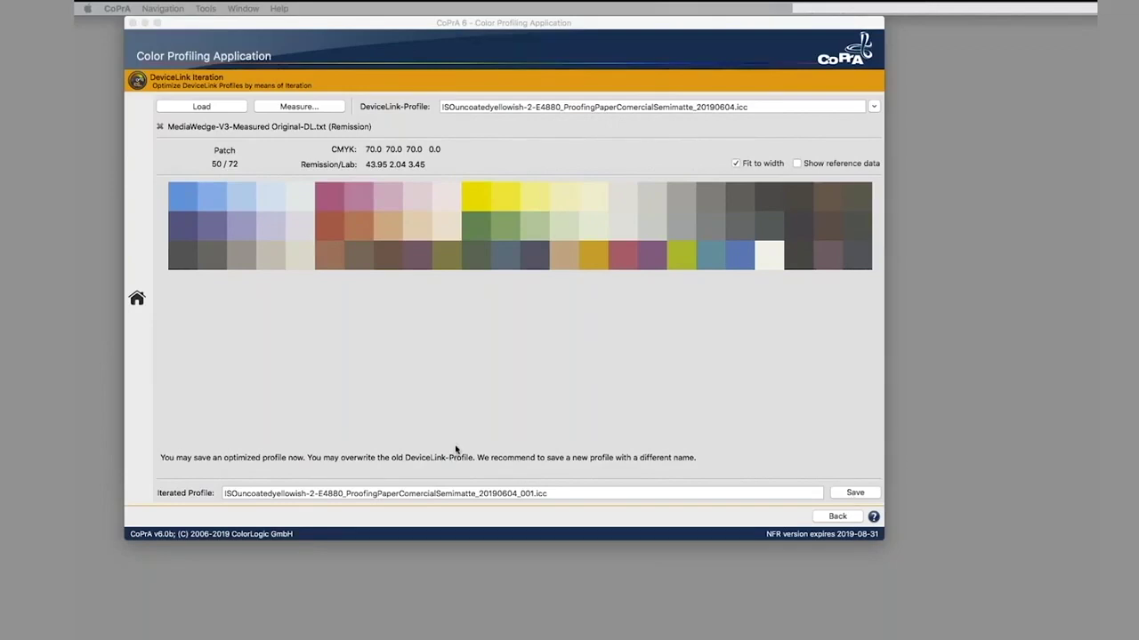
pyautogui.click(532, 494)
pyautogui.doubleClick(532, 494)
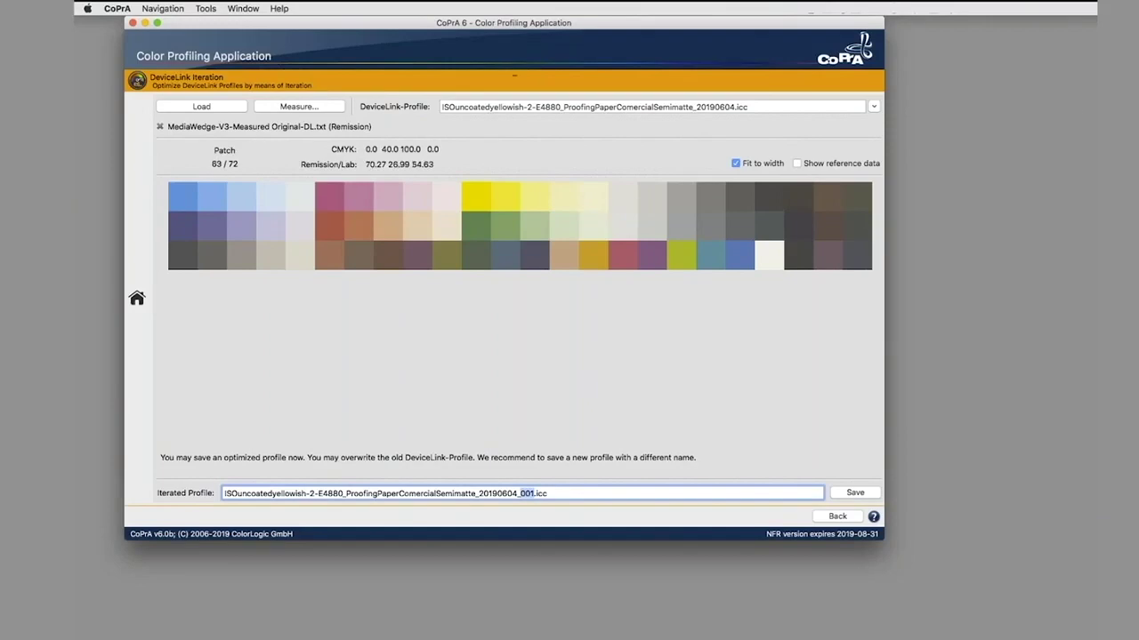
pyautogui.click(654, 547)
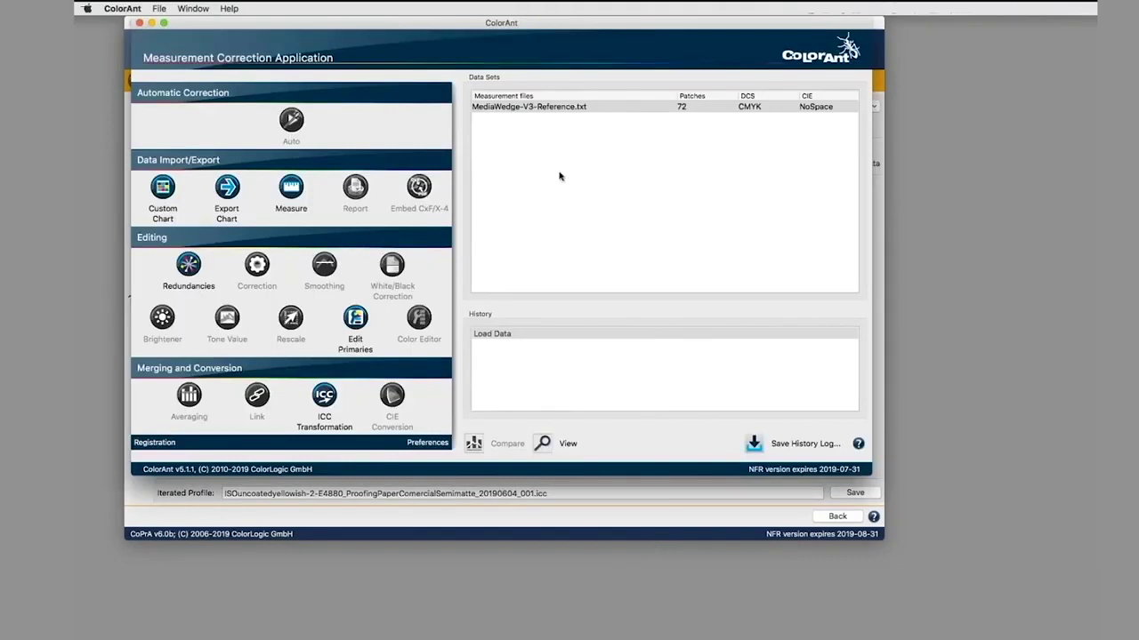
pyautogui.click(564, 109)
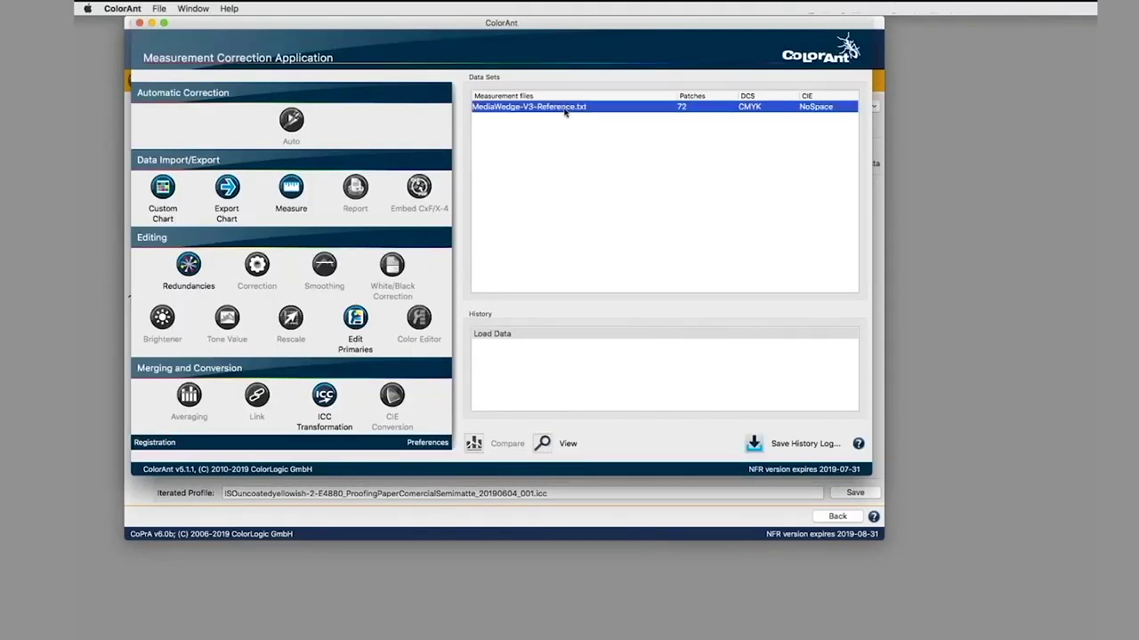
pyautogui.doubleClick(733, 124)
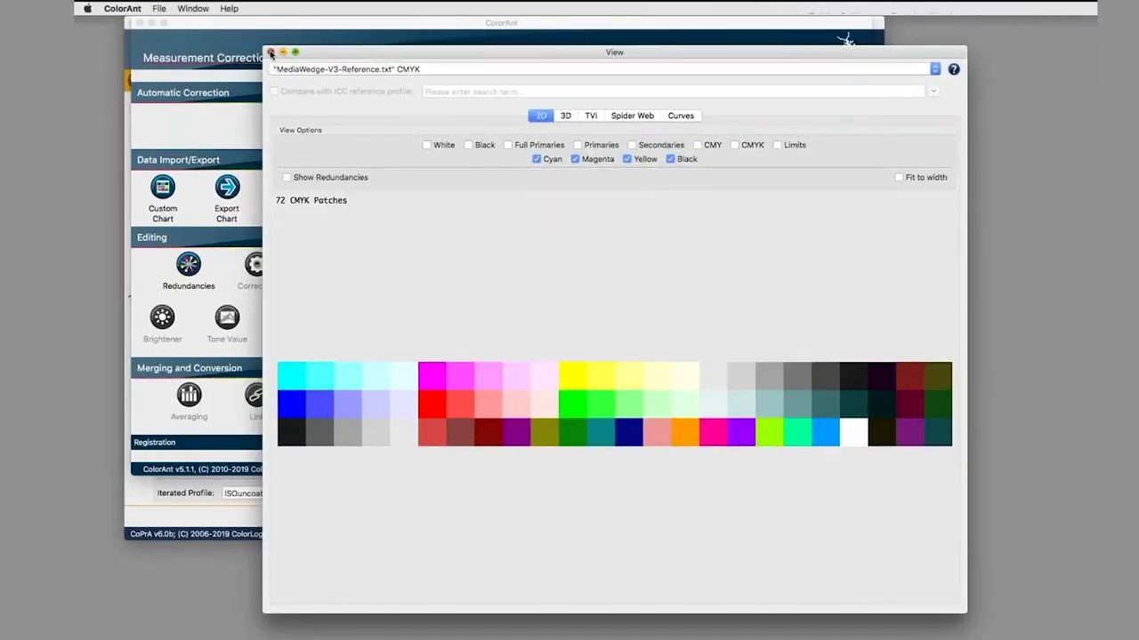
pyautogui.click(272, 53)
pyautogui.click(519, 111)
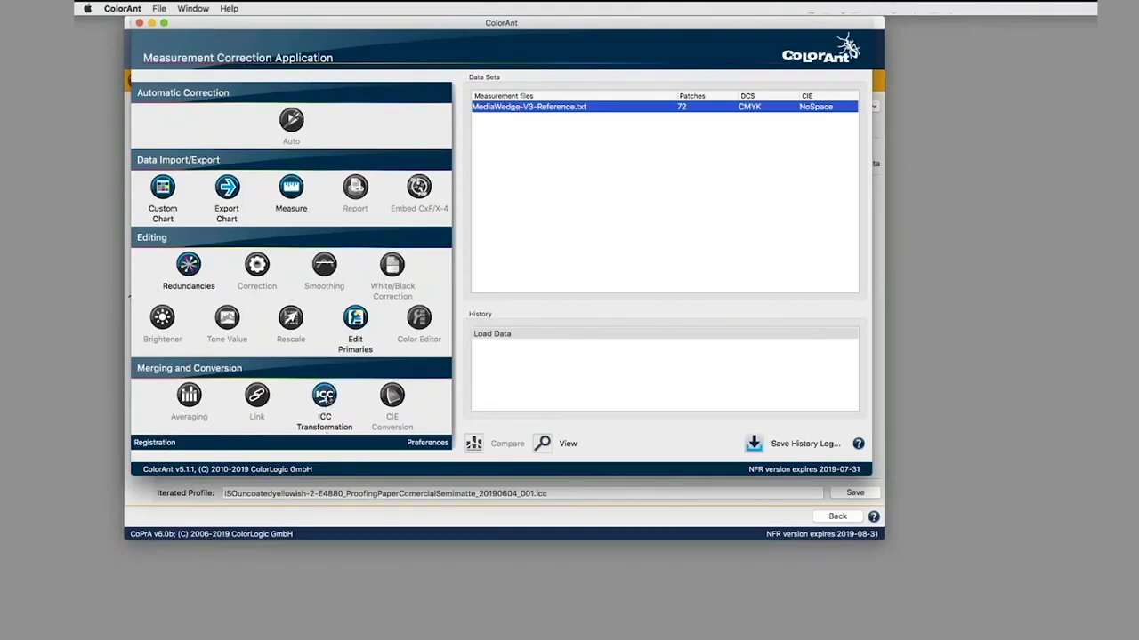
# Step: Convert the reference to Lab via ISOuncoatedyellowish.icc, Absolute Colorimetric, creating MediaWedge-V3-Reference-ISOuncoatedyellowish.txt
pyautogui.click(325, 398)
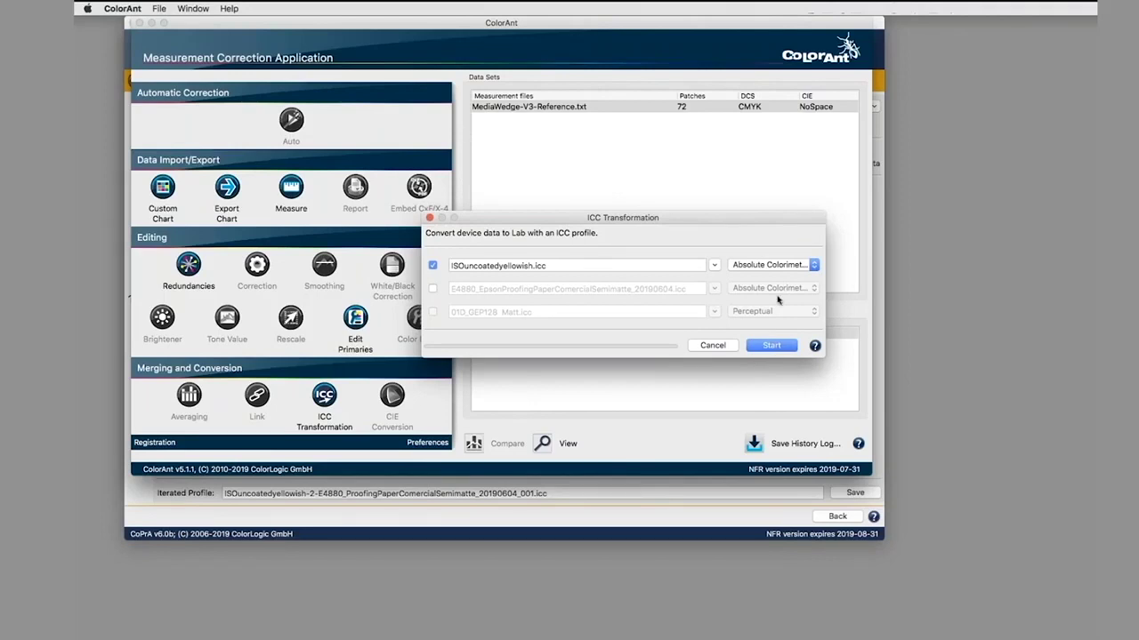
pyautogui.click(771, 265)
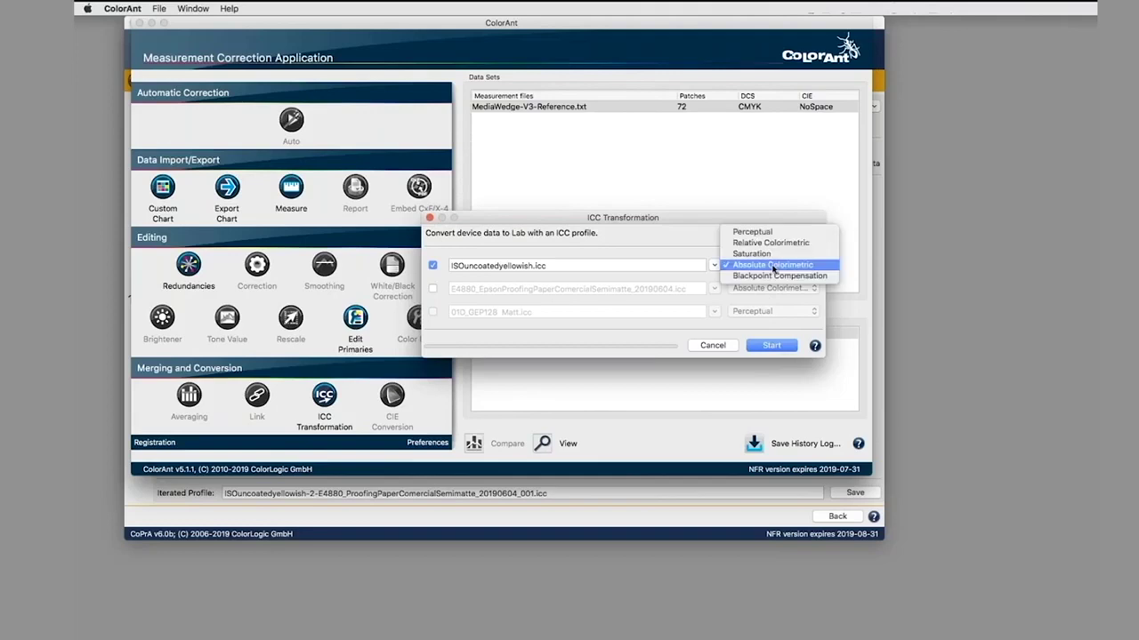
pyautogui.click(631, 230)
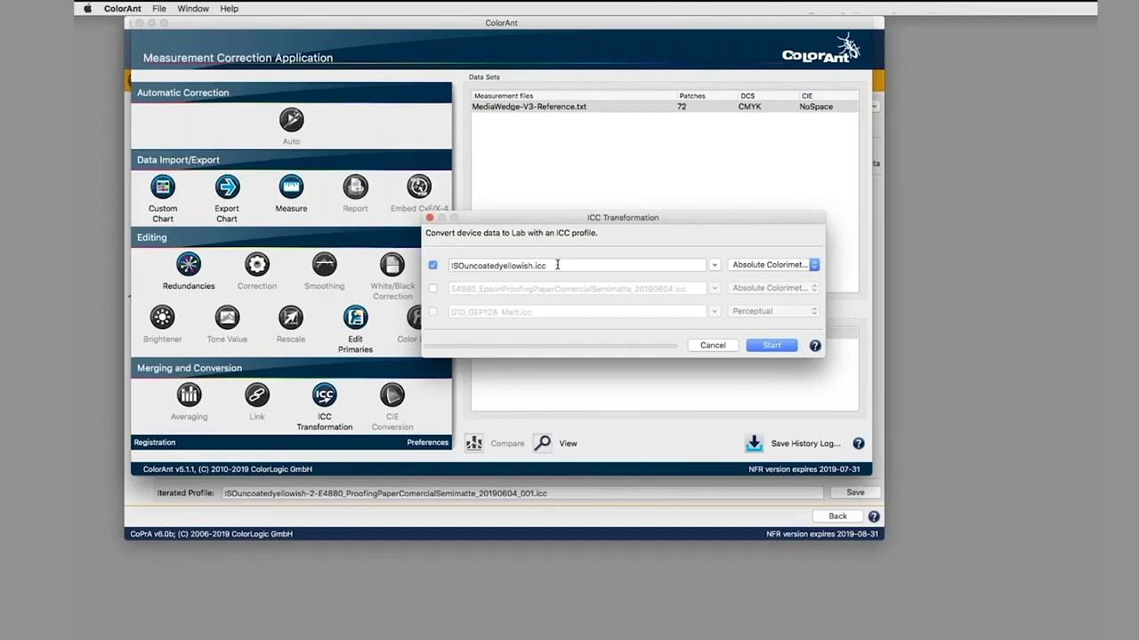
pyautogui.click(773, 346)
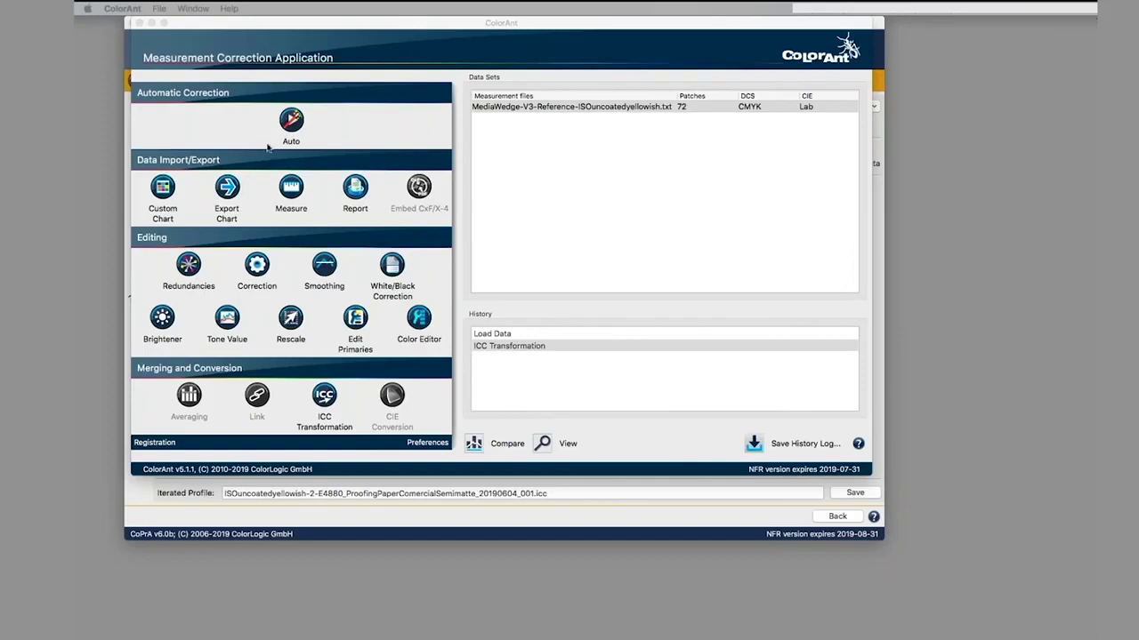
# Step: Add the Measured Original-DL.txt and Measured IteratedDL01.txt data sets, then start a colour comparison
pyautogui.moveTo(269, 148); pyautogui.dragTo(587, 187)
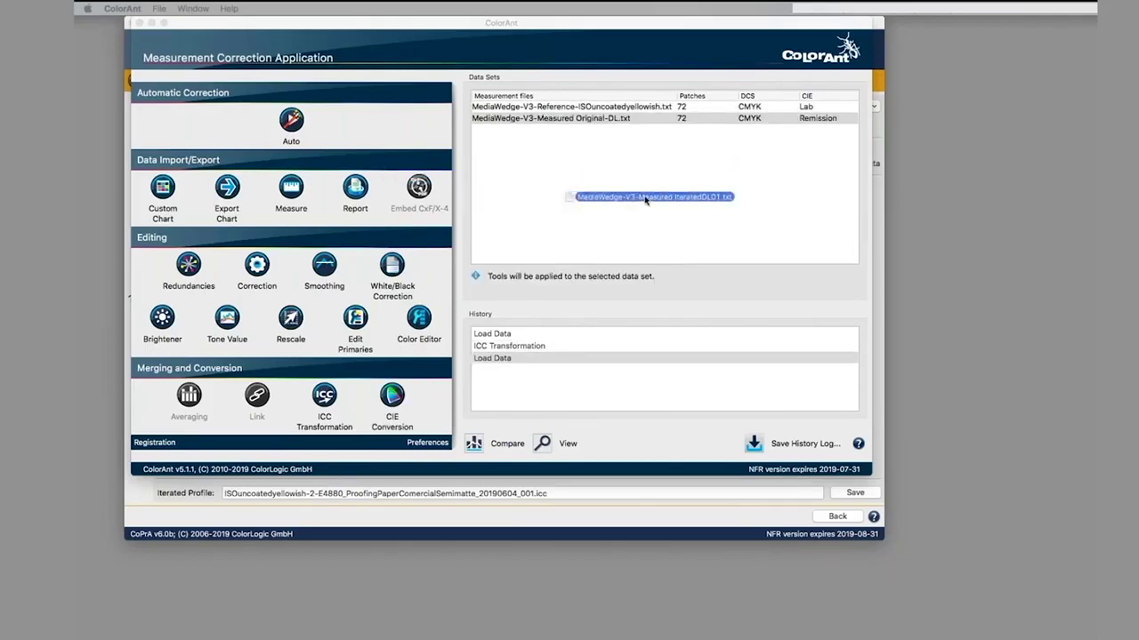
pyautogui.moveTo(173, 126); pyautogui.dragTo(643, 204)
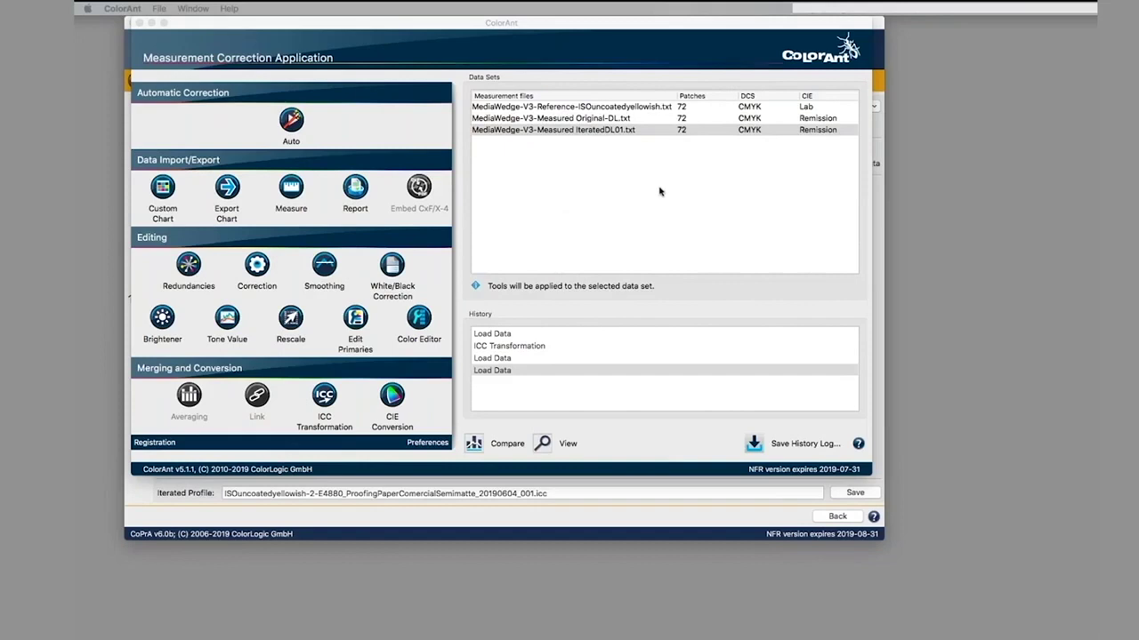
pyautogui.click(475, 445)
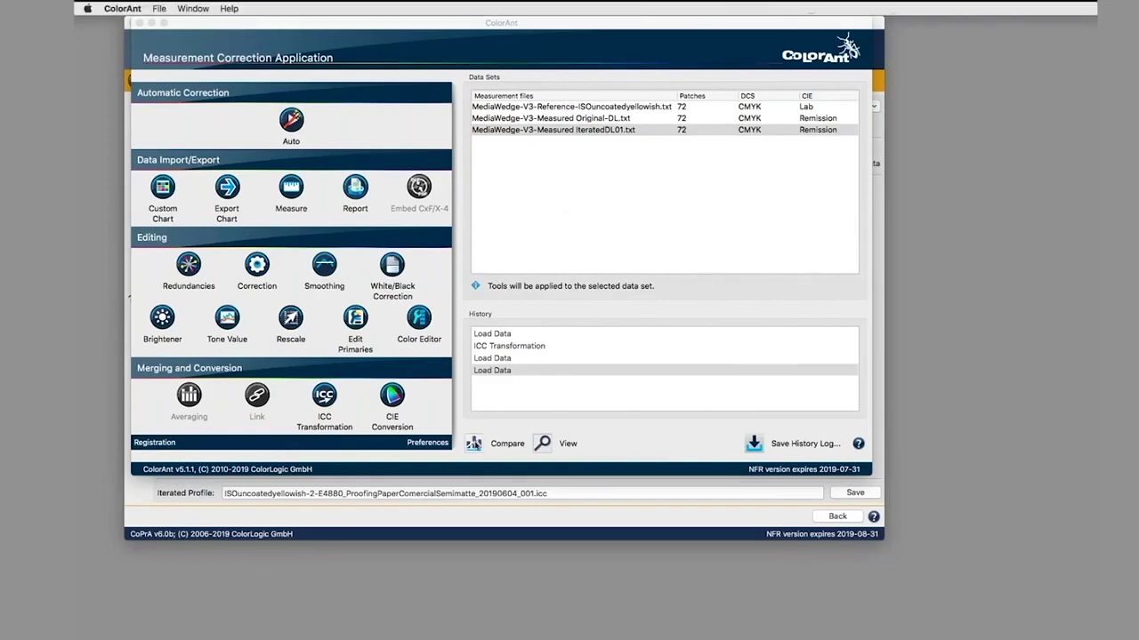
pyautogui.click(475, 444)
# Step: Compare the Lab reference against Original-DL Remission: DeltaE 2000 average 0.64, maximum 1.87
pyautogui.click(343, 94)
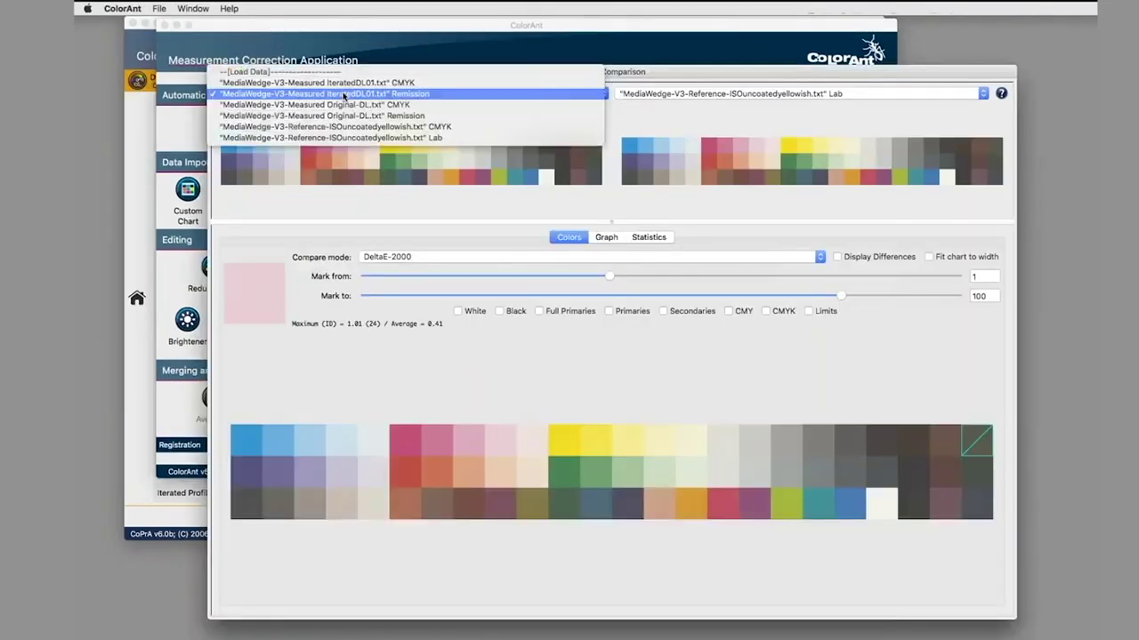
pyautogui.click(366, 138)
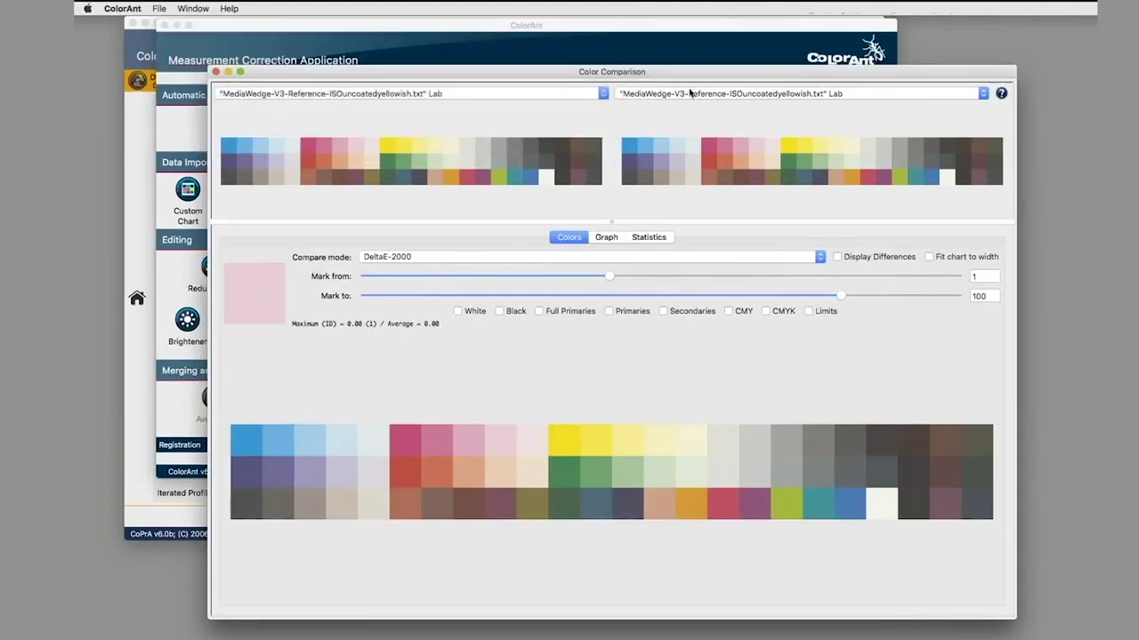
pyautogui.click(690, 92)
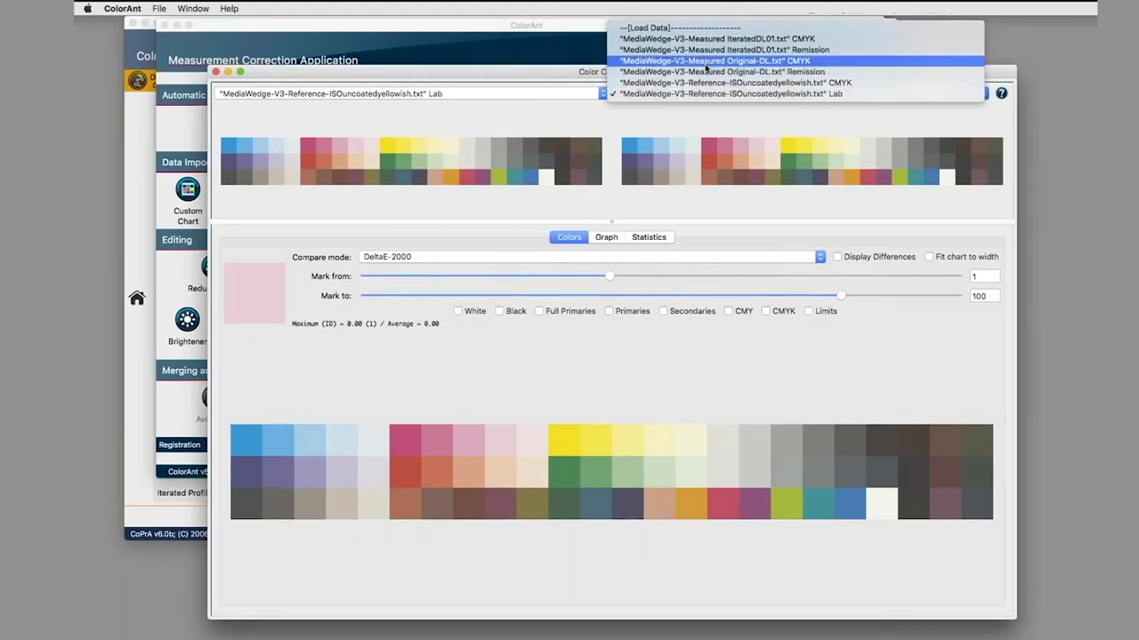
pyautogui.click(703, 73)
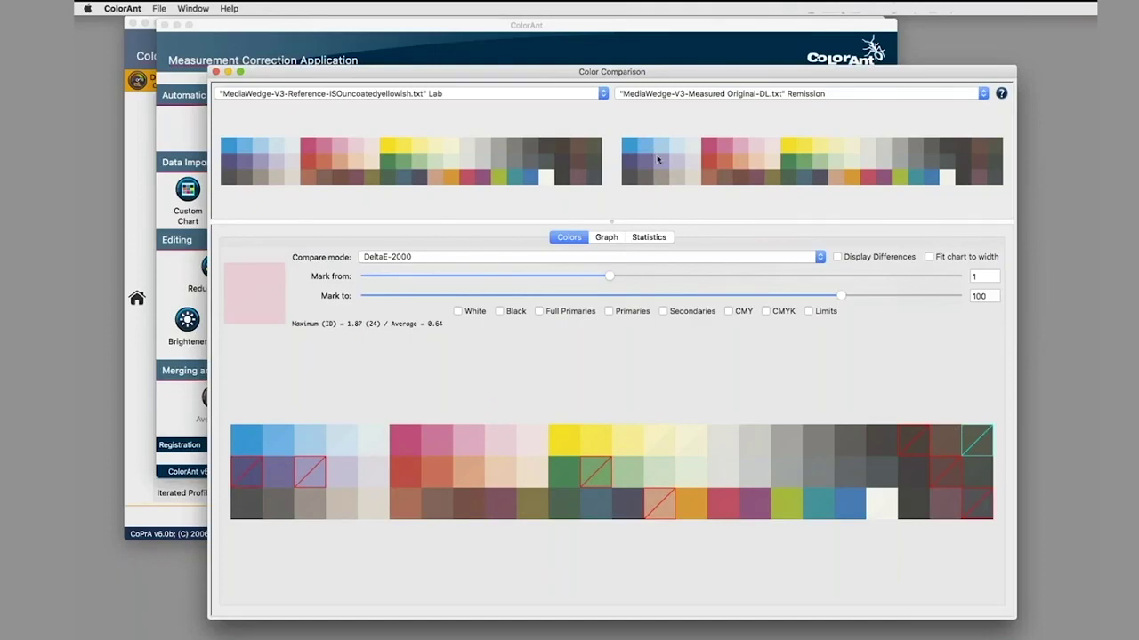
# Step: Reopen the right-side data-set list to choose a different measurement
pyautogui.click(717, 93)
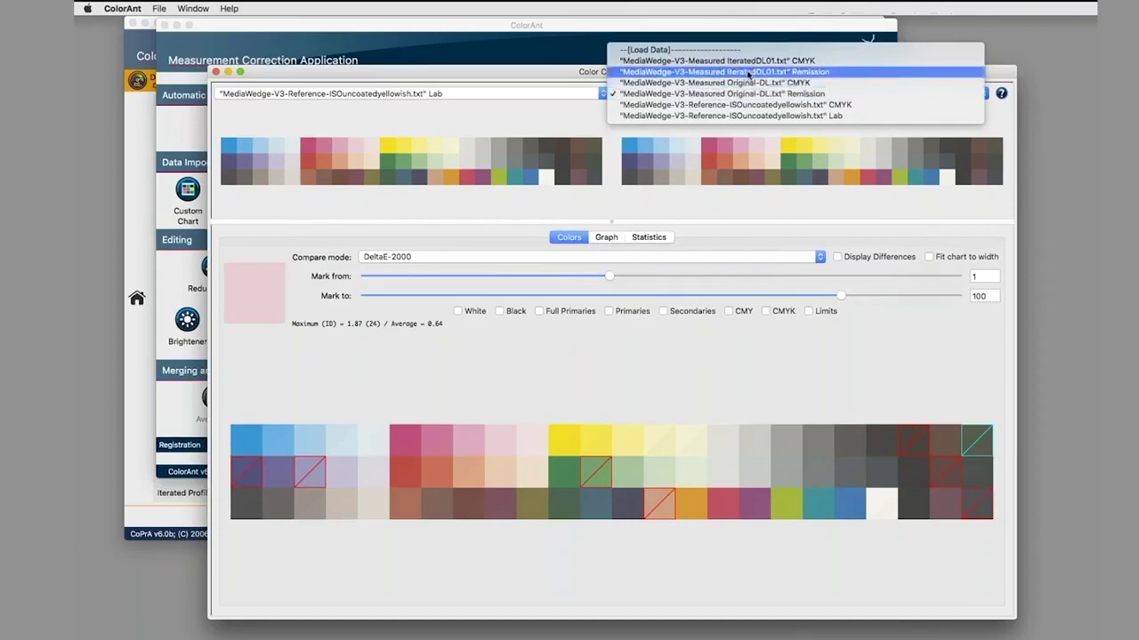
pyautogui.click(700, 405)
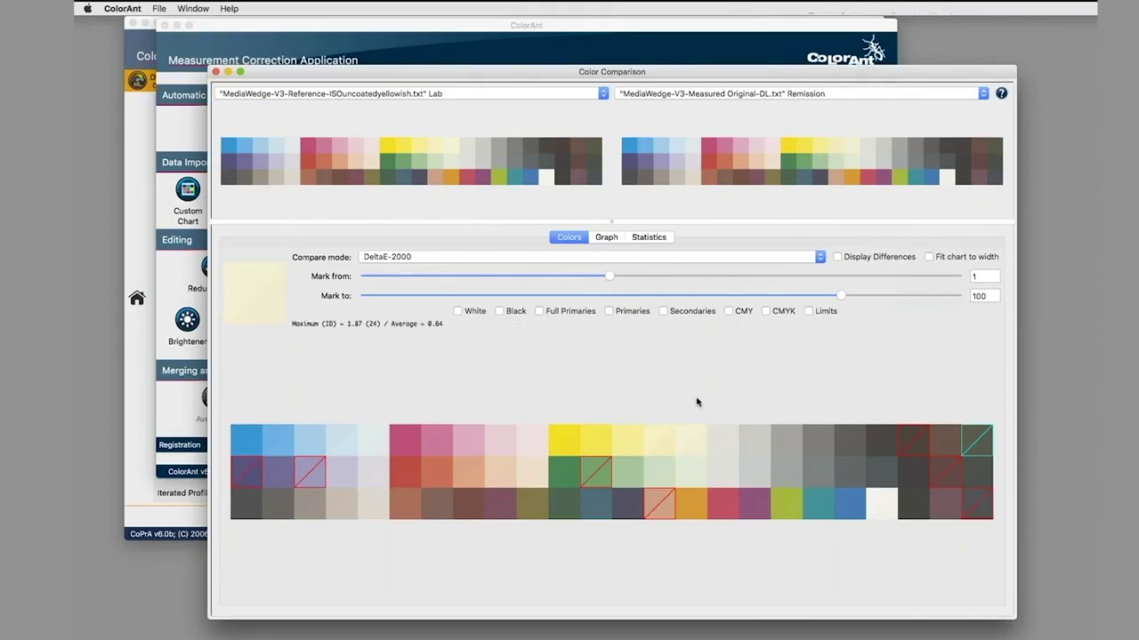
pyautogui.moveTo(691, 440)
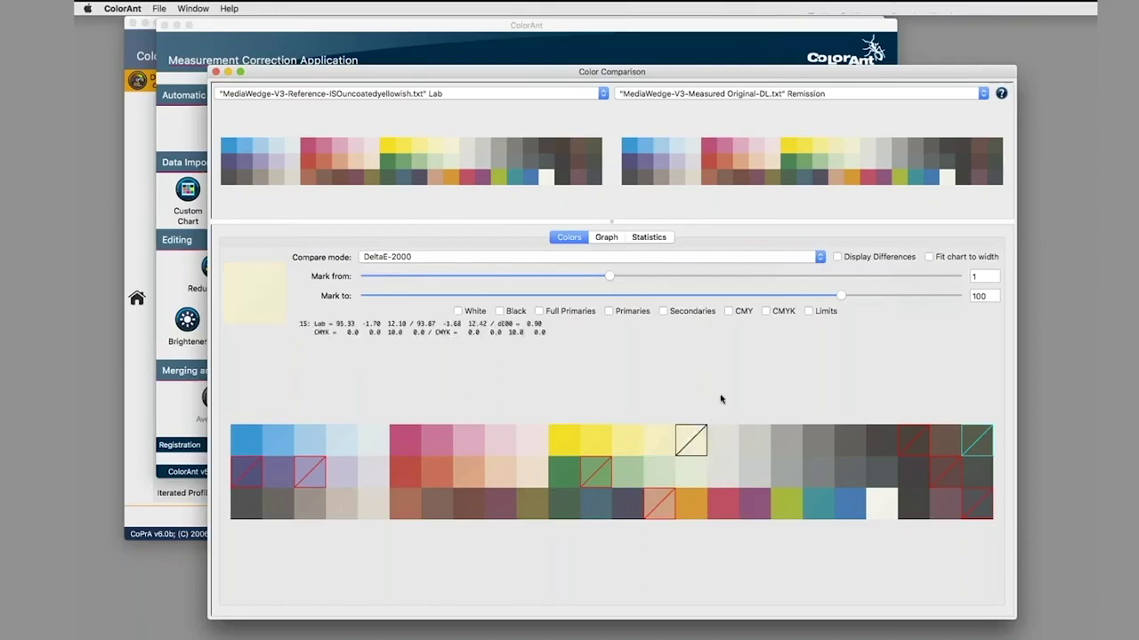
pyautogui.click(766, 96)
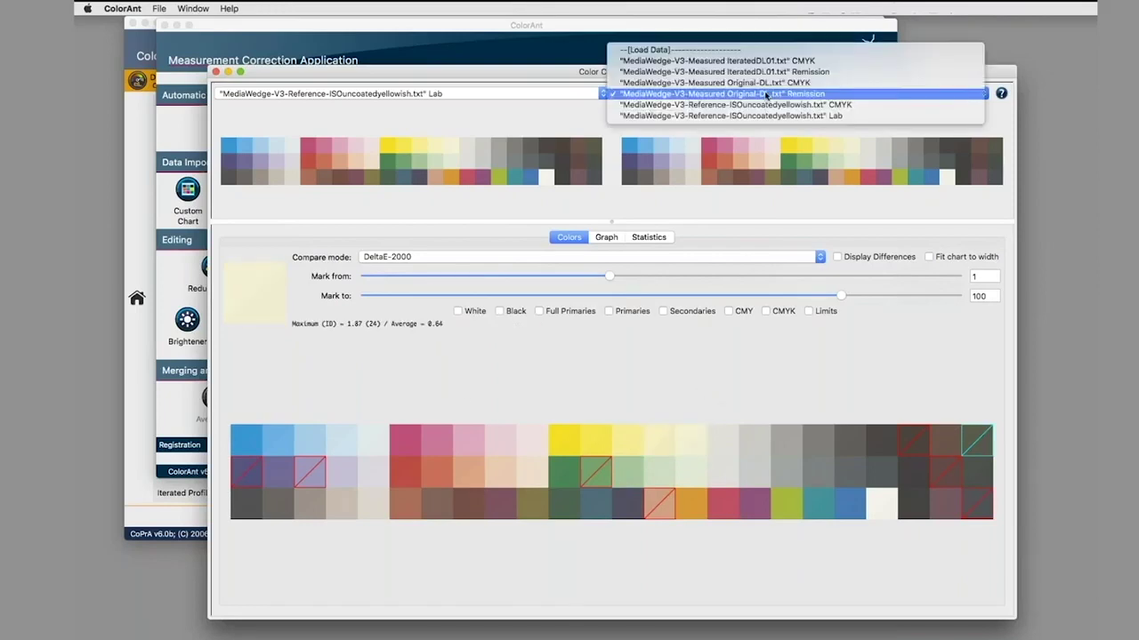
# Step: Compare against IteratedDL01 Remission (0.41 average, 1.01 maximum), then close the comparison
pyautogui.click(793, 78)
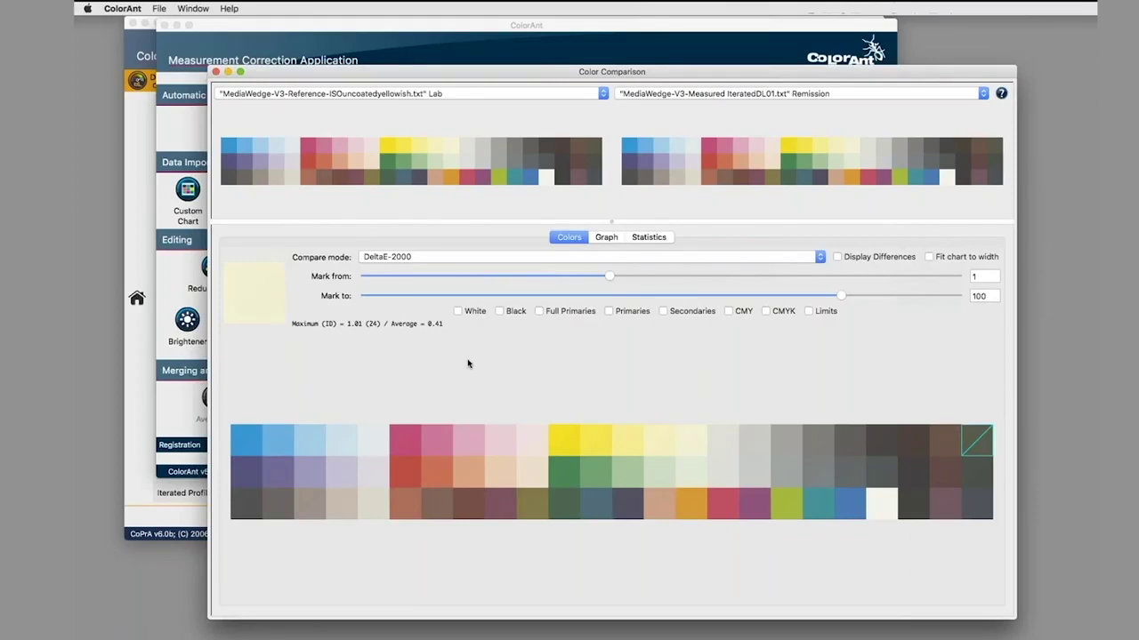
pyautogui.click(216, 73)
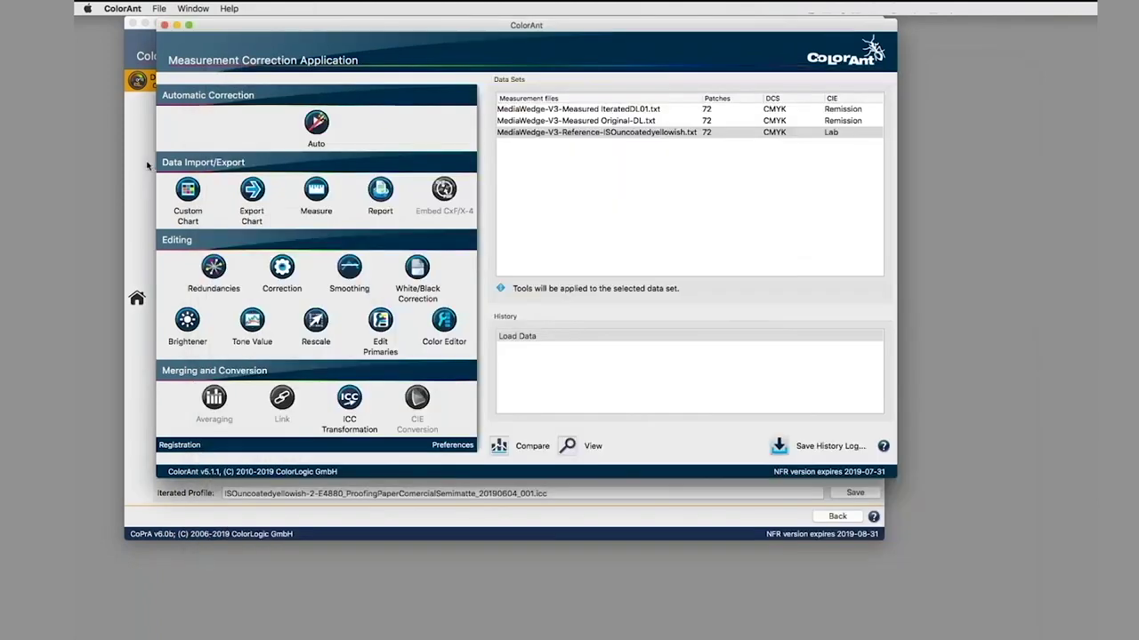